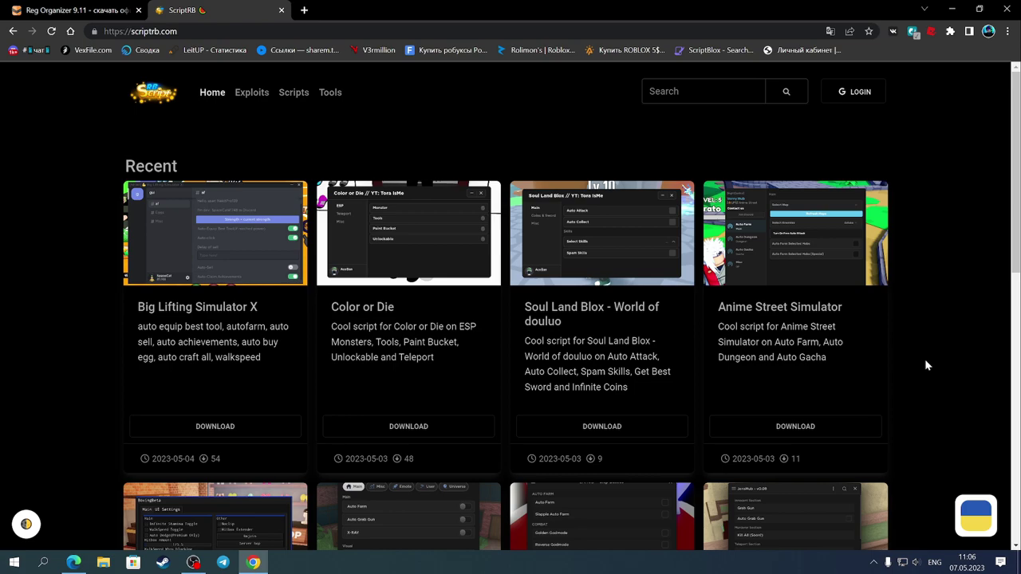
# - Check which background programs are listed among the hidden system tray icons
pyautogui.click(873, 563)
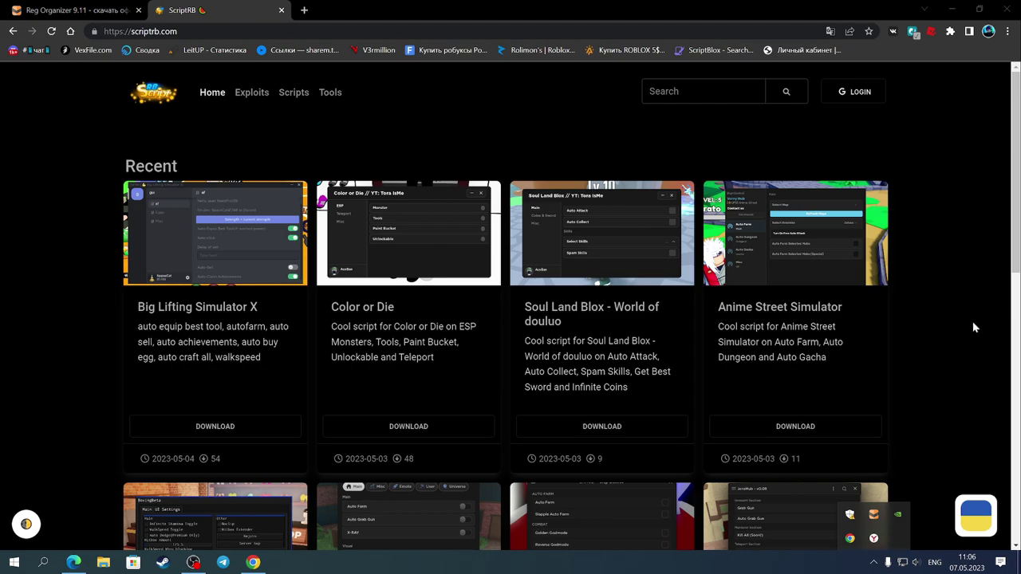
pyautogui.moveTo(293, 238); pyautogui.dragTo(291, 233)
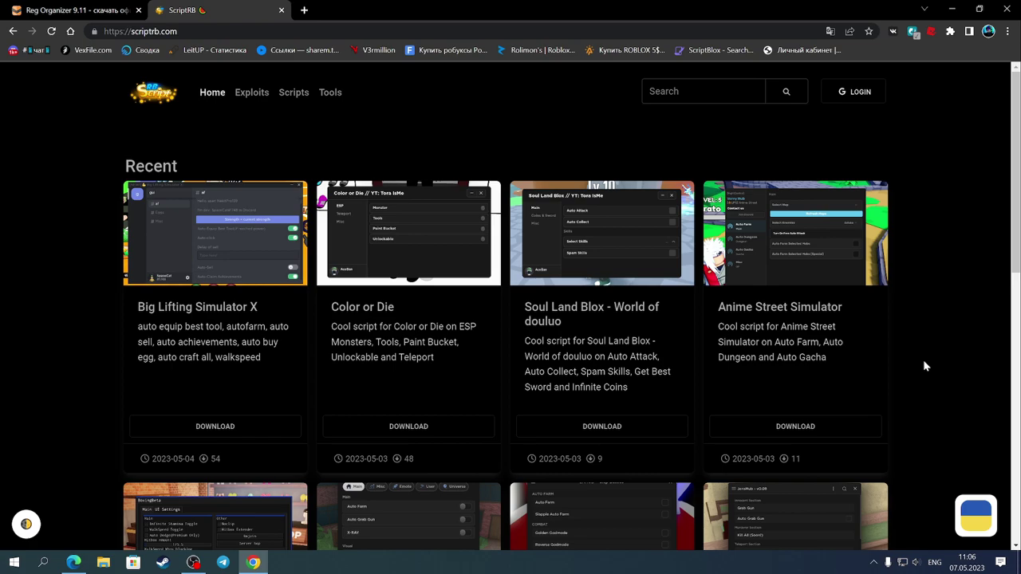
# - Review the Reg Organizer 9.11 download page on chemtable.ru and minimize the browser
pyautogui.click(72, 10)
pyautogui.moveTo(197, 172); pyautogui.dragTo(428, 193)
pyautogui.click(962, 194)
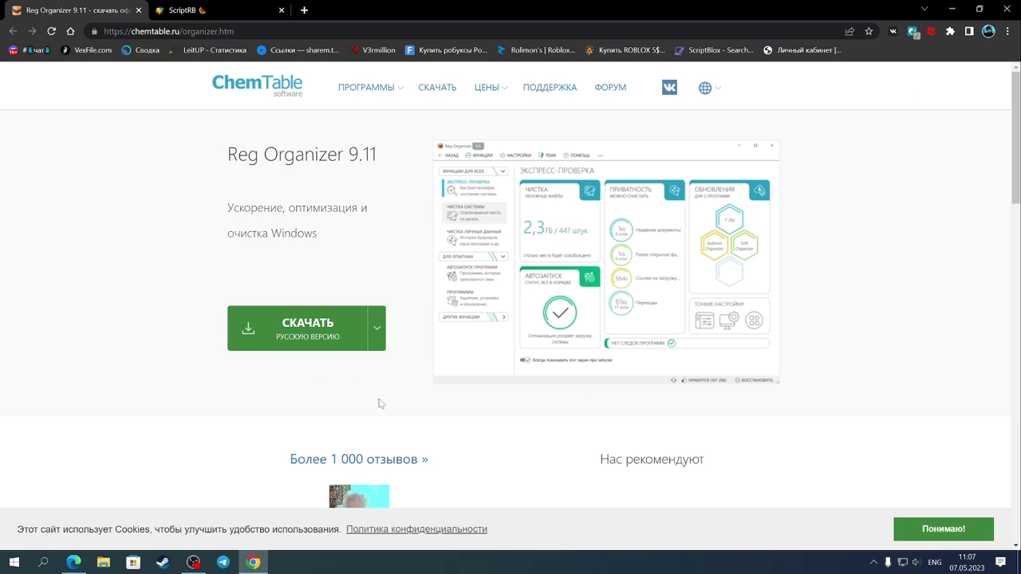
pyautogui.scroll(-2, 422, 403)
pyautogui.scroll(2, 1017, 124)
pyautogui.click(951, 9)
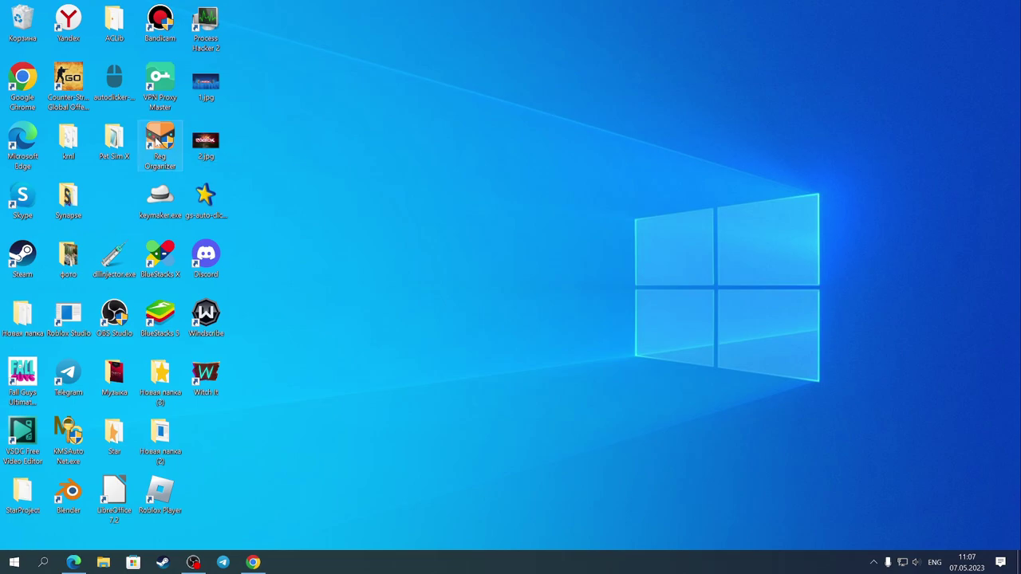
# - Launch Reg Organizer in trial mode, show the removal option for Roblox Player among the installed programs, and minimize the window
pyautogui.doubleClick(160, 142)
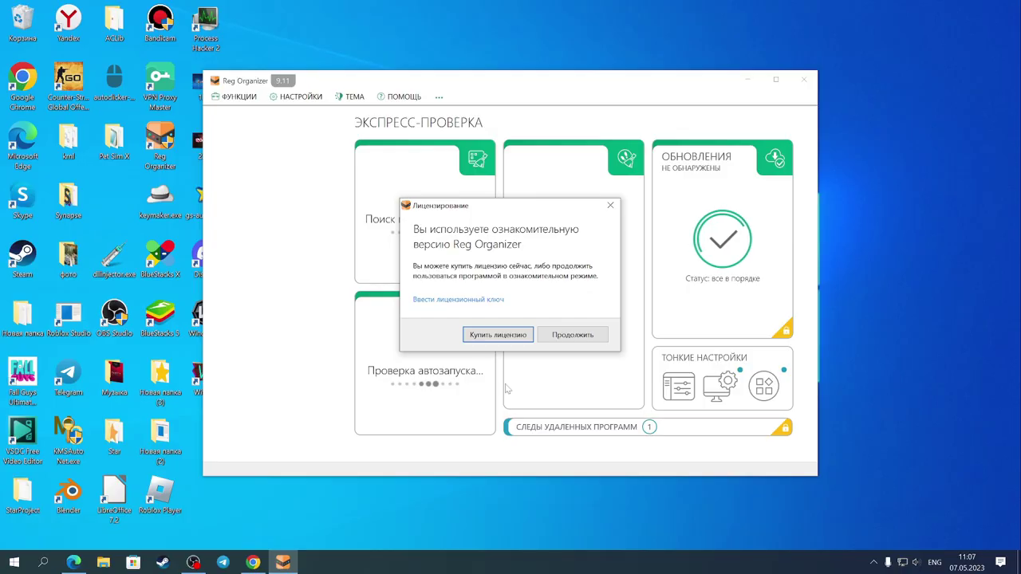
pyautogui.press('Return')
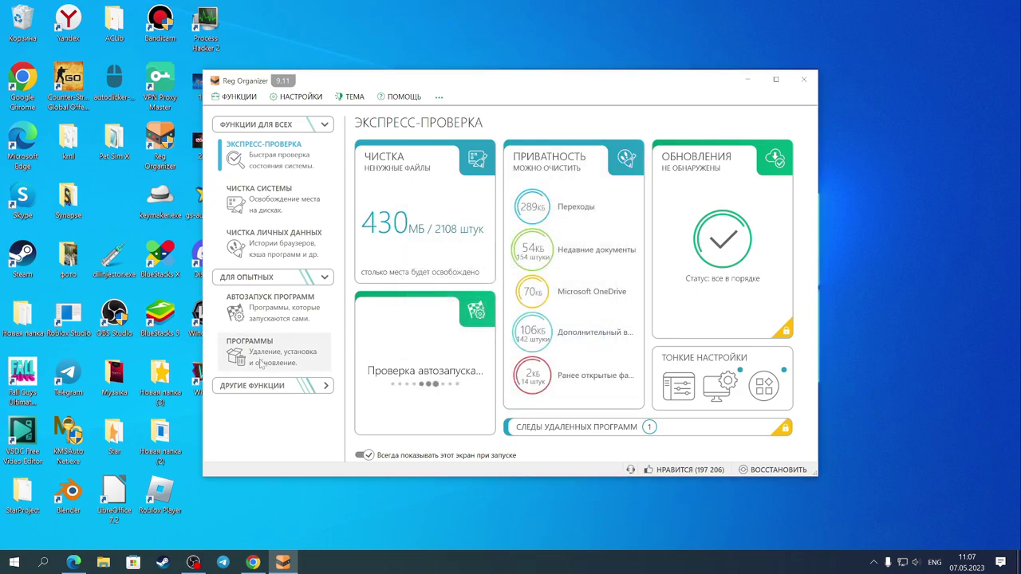
pyautogui.click(281, 367)
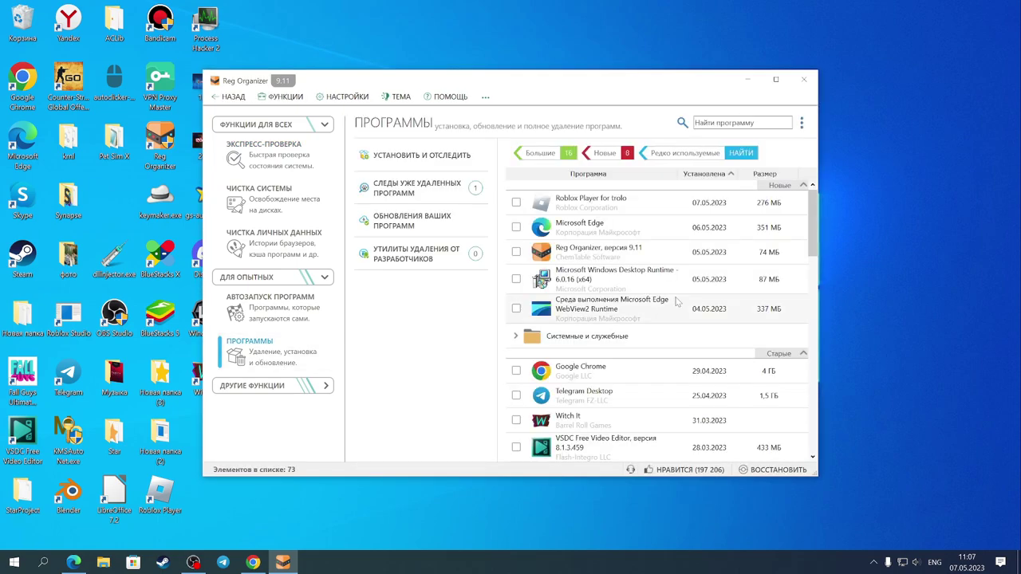
pyautogui.click(580, 209)
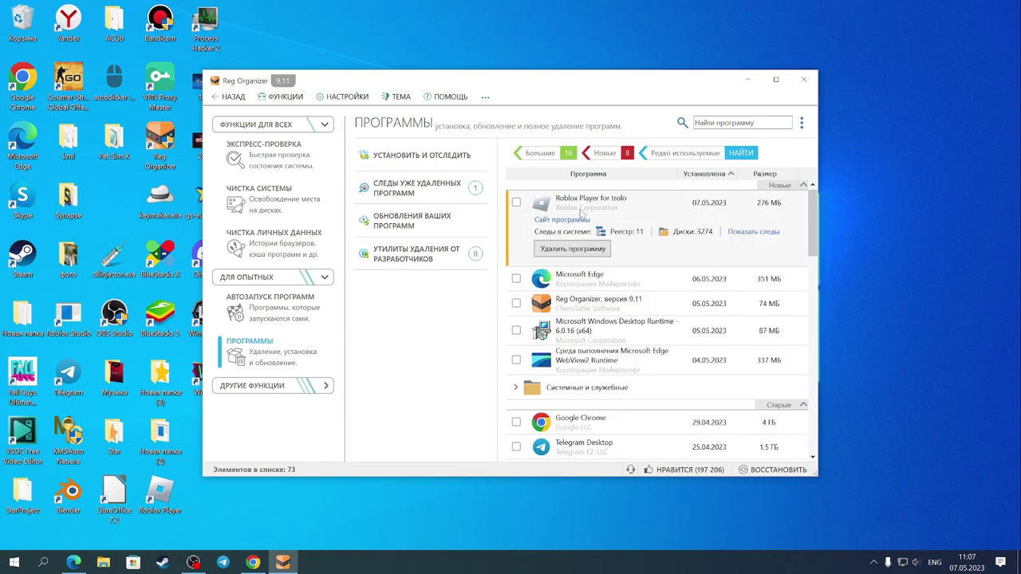
pyautogui.click(573, 250)
pyautogui.click(747, 80)
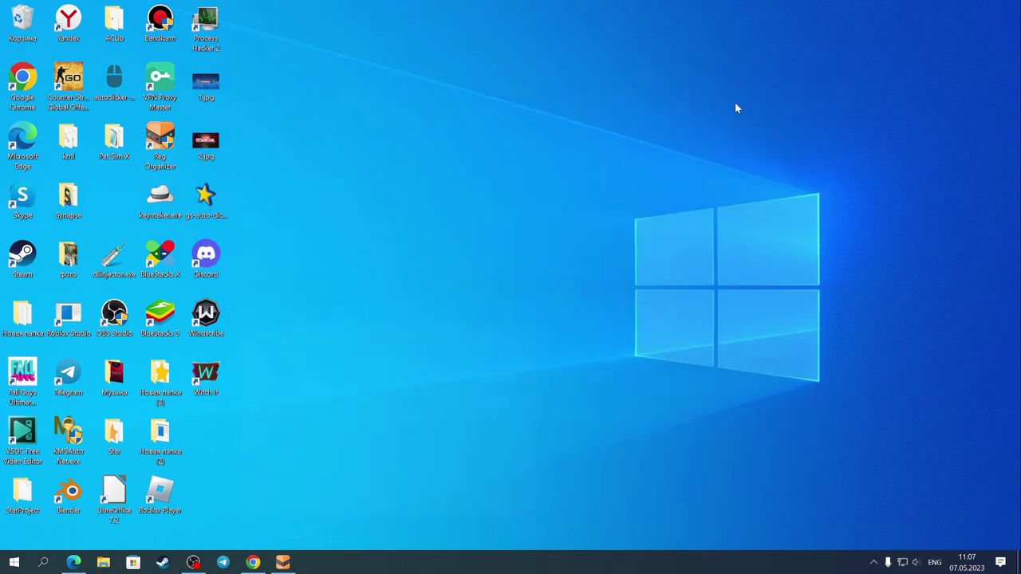
# - Switch to Chrome, open roblox.com in a new tab, view the DOORS game page, and minimize the browser
pyautogui.click(252, 562)
pyautogui.click(304, 10)
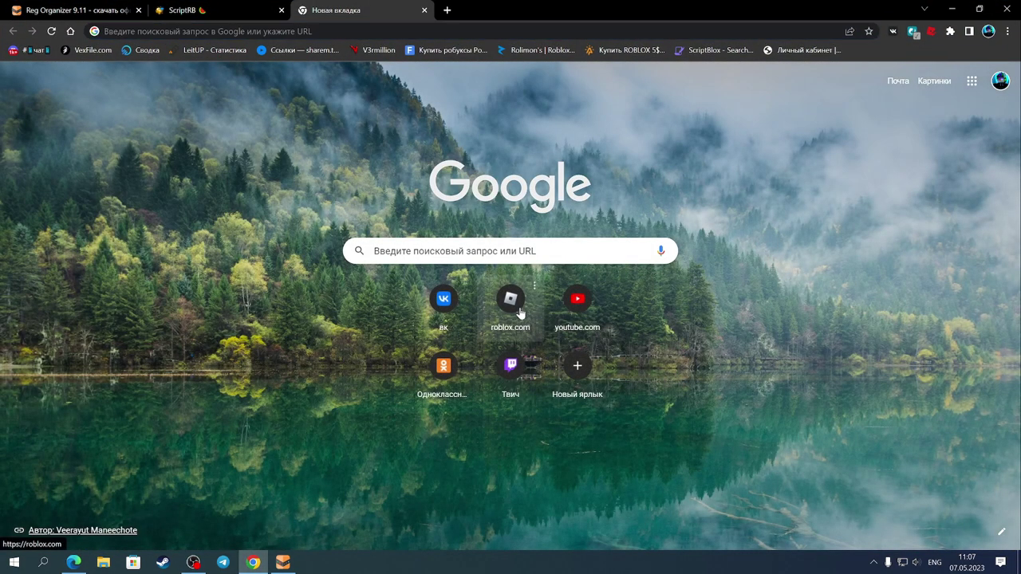
pyautogui.click(511, 302)
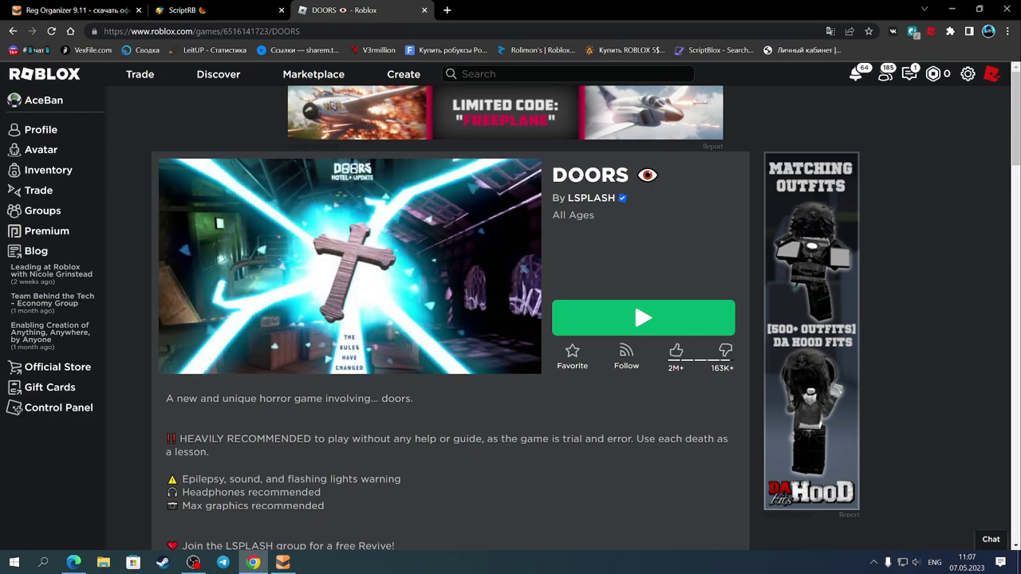
pyautogui.click(951, 9)
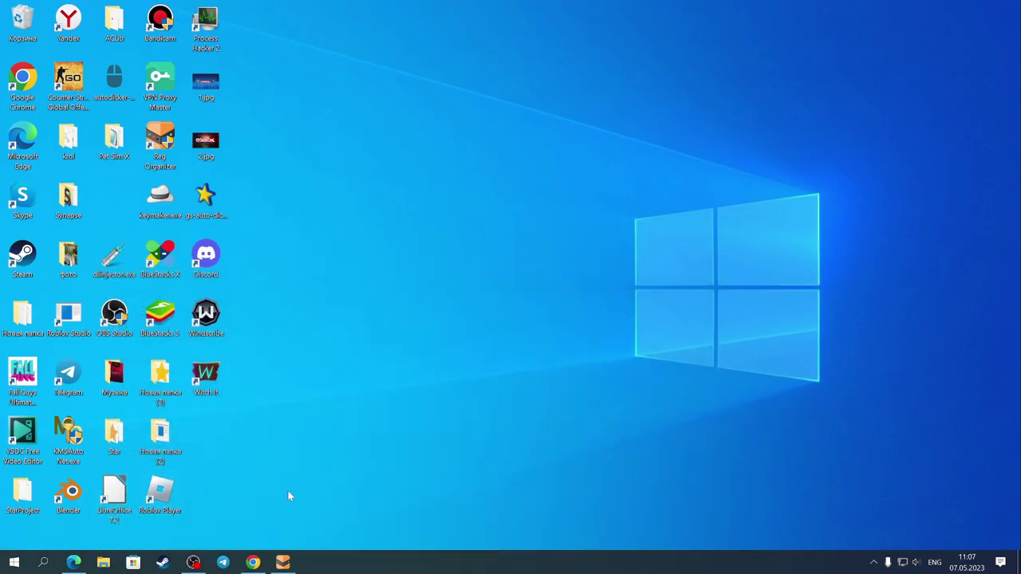
# - Launch Roblox Player from its desktop shortcut and minimize the Roblox home page window
pyautogui.doubleClick(159, 493)
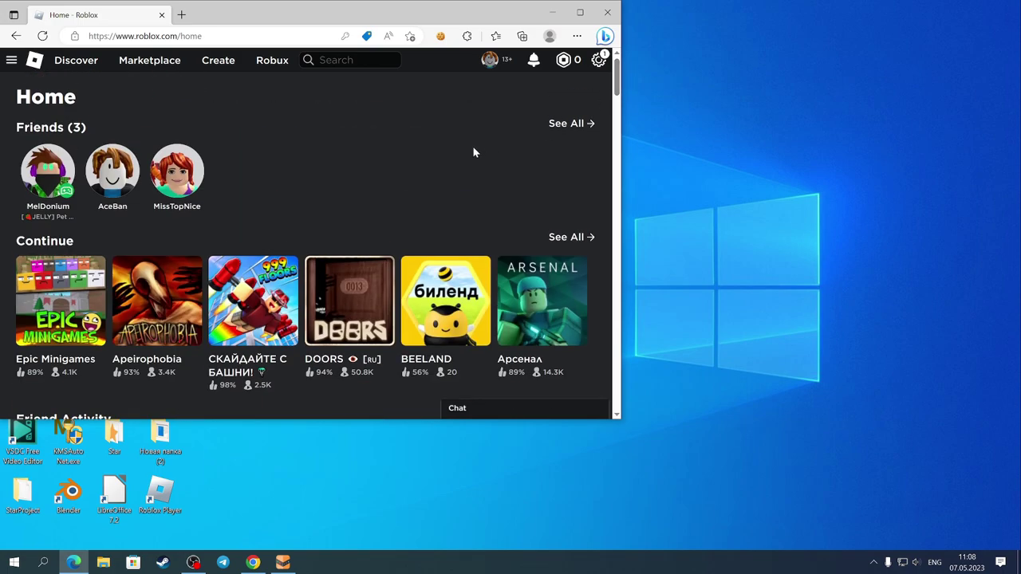
pyautogui.click(550, 14)
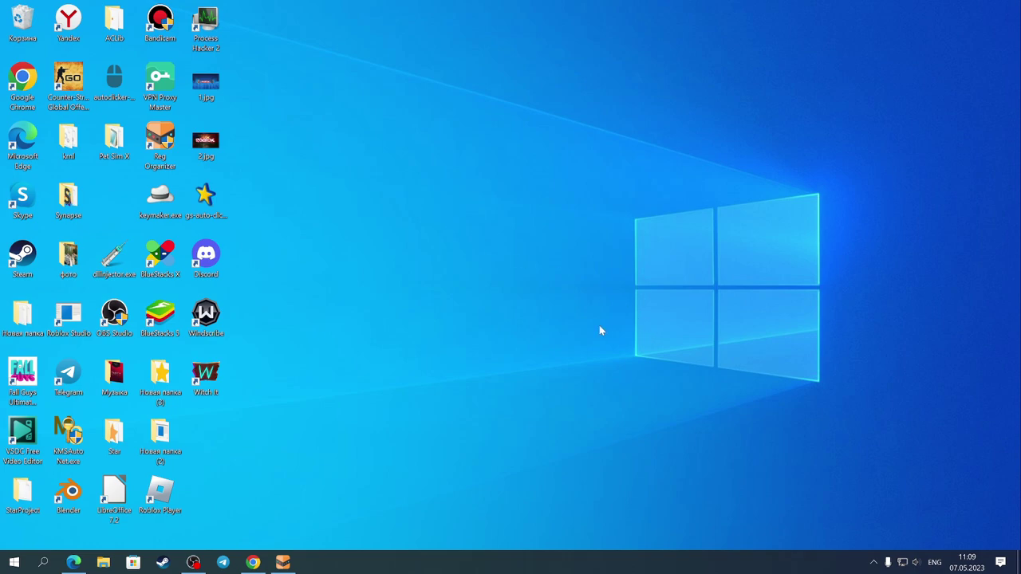
# - Reopen Reg Organizer, inspect the Microsoft Edge and Roblox Player entries among the installed programs, and leave the window
pyautogui.doubleClick(162, 143)
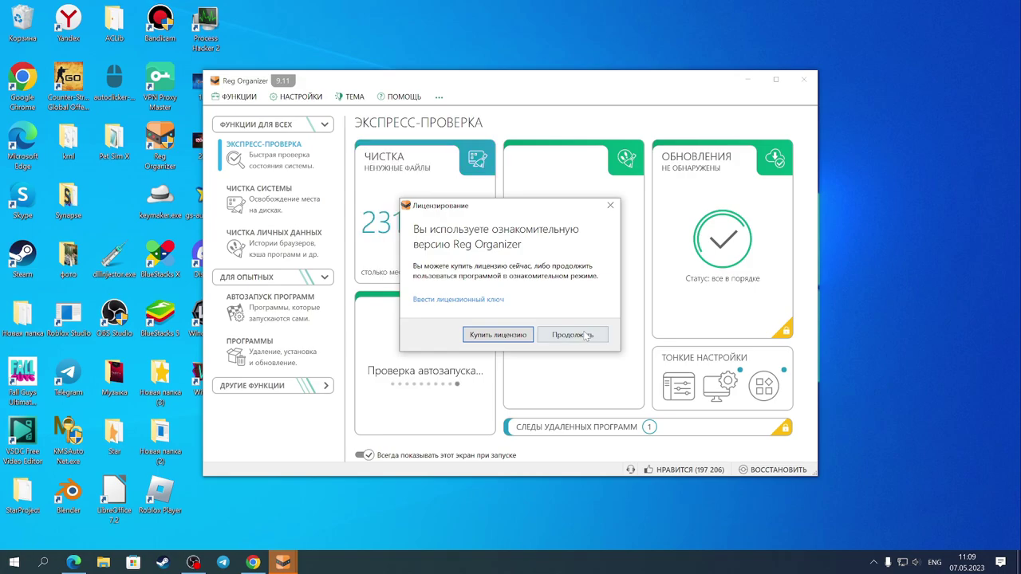
pyautogui.click(574, 391)
pyautogui.click(267, 359)
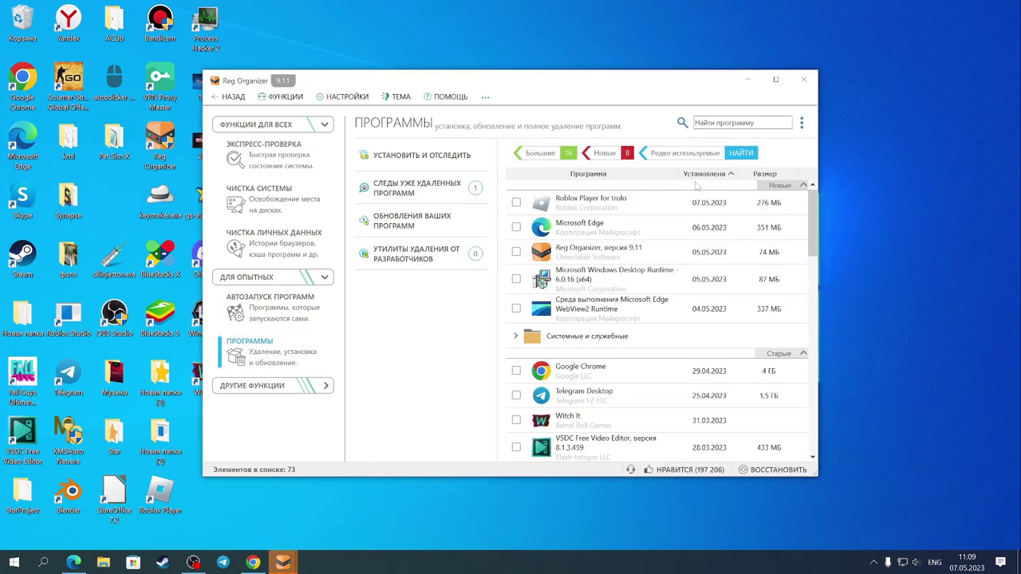
pyautogui.moveTo(814, 219)
pyautogui.mouseDown()
pyautogui.moveTo(812, 319)
pyautogui.moveTo(812, 212)
pyautogui.mouseUp()
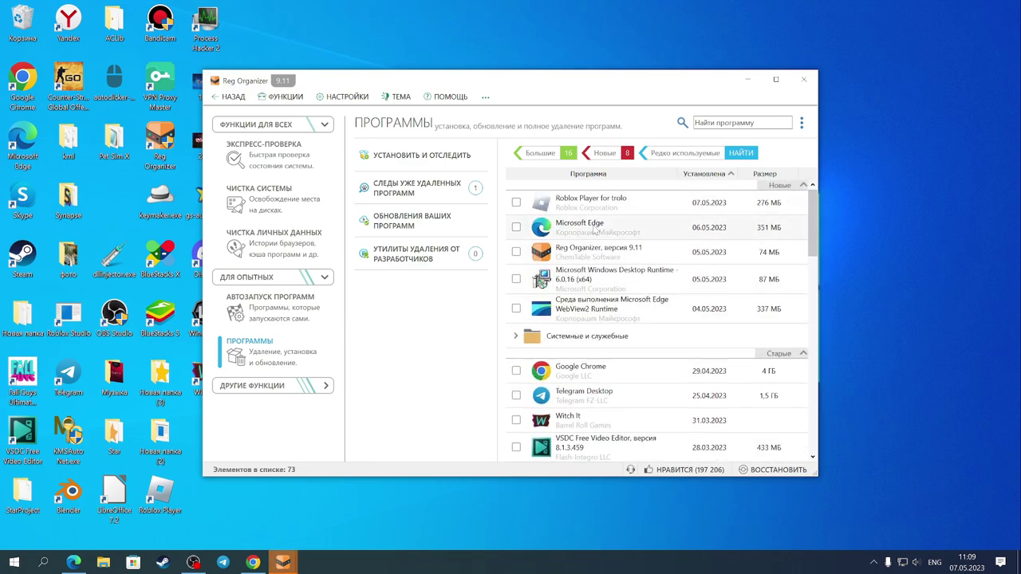
pyautogui.click(568, 229)
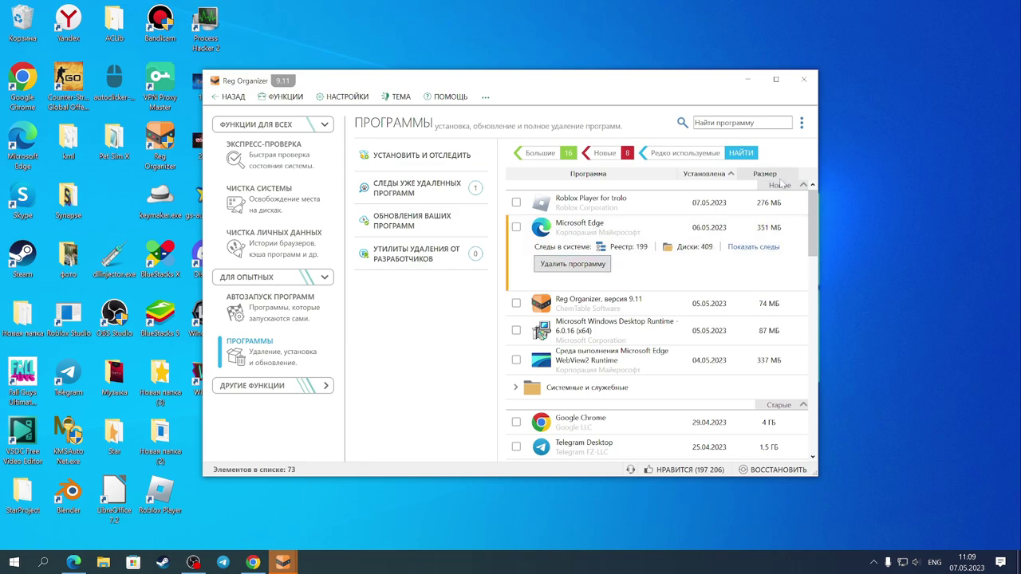
pyautogui.press('Up')
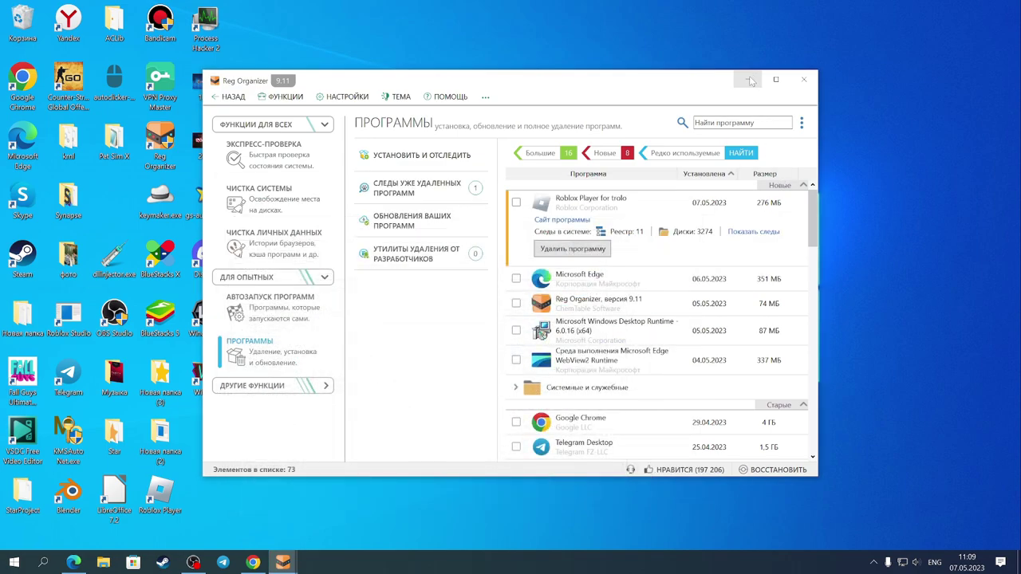
pyautogui.click(803, 80)
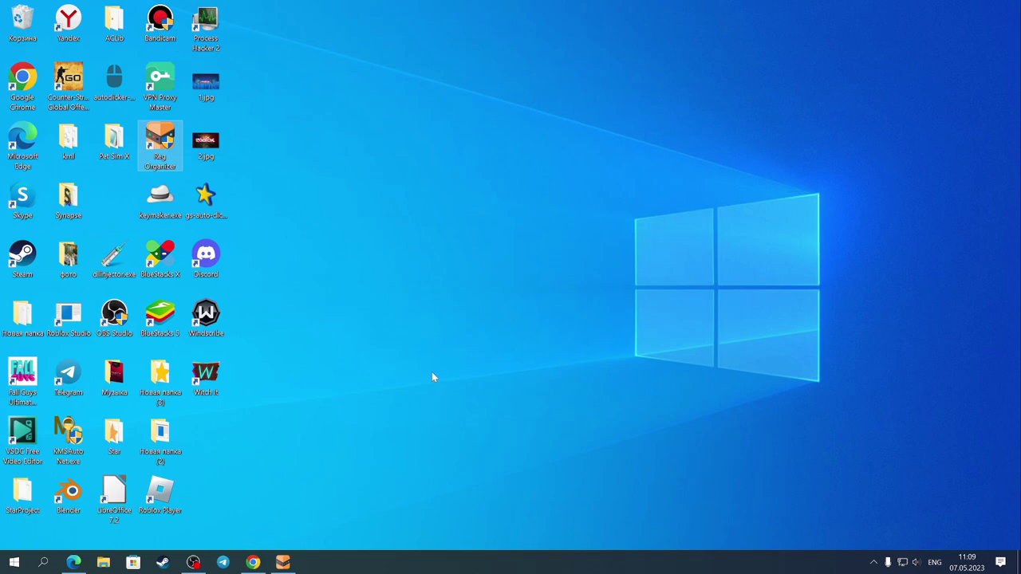
# - Check the hidden tray icons, bring Reg Organizer's program list back into view, and minimize it
pyautogui.click(873, 563)
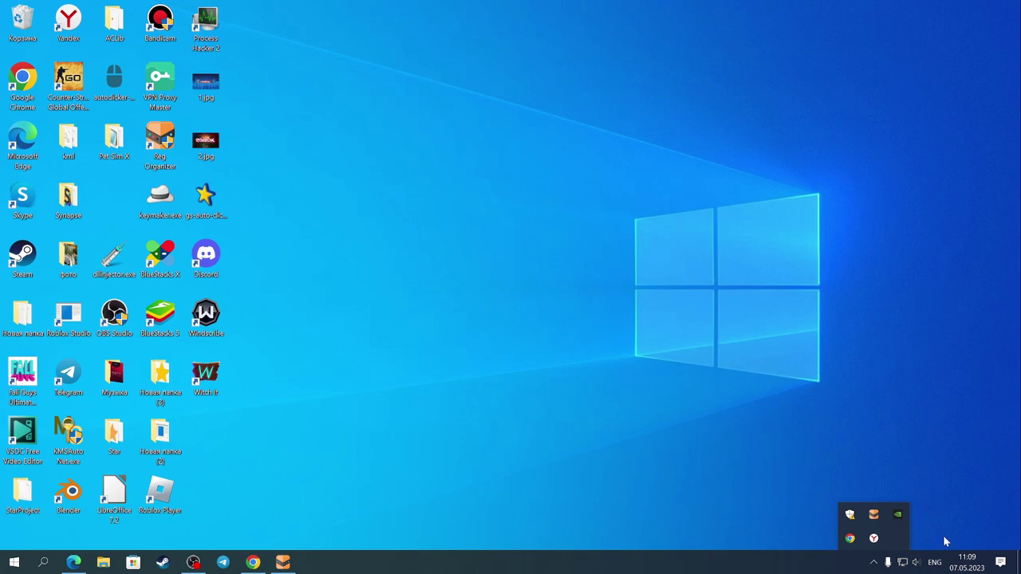
pyautogui.click(627, 506)
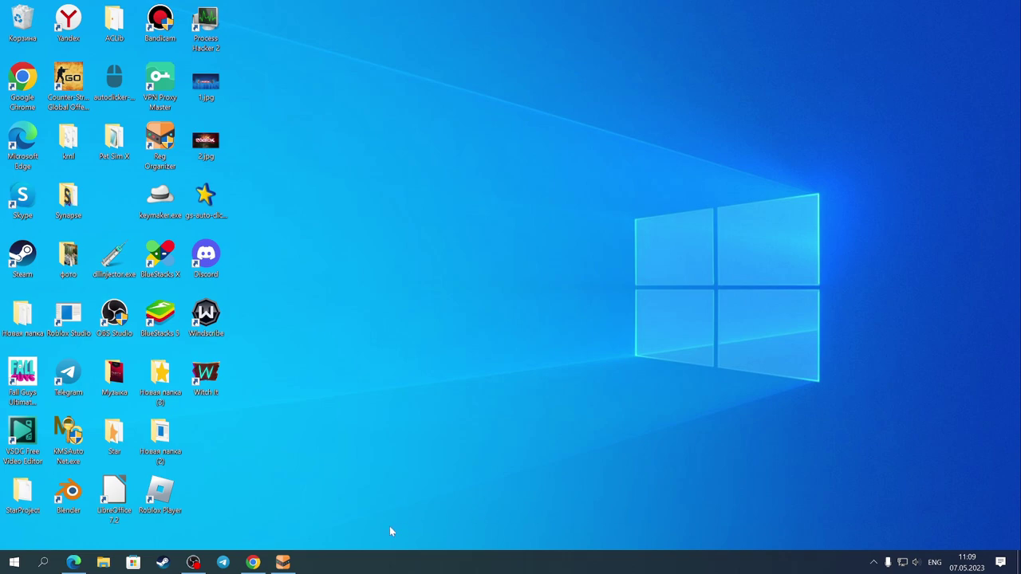
pyautogui.click(283, 562)
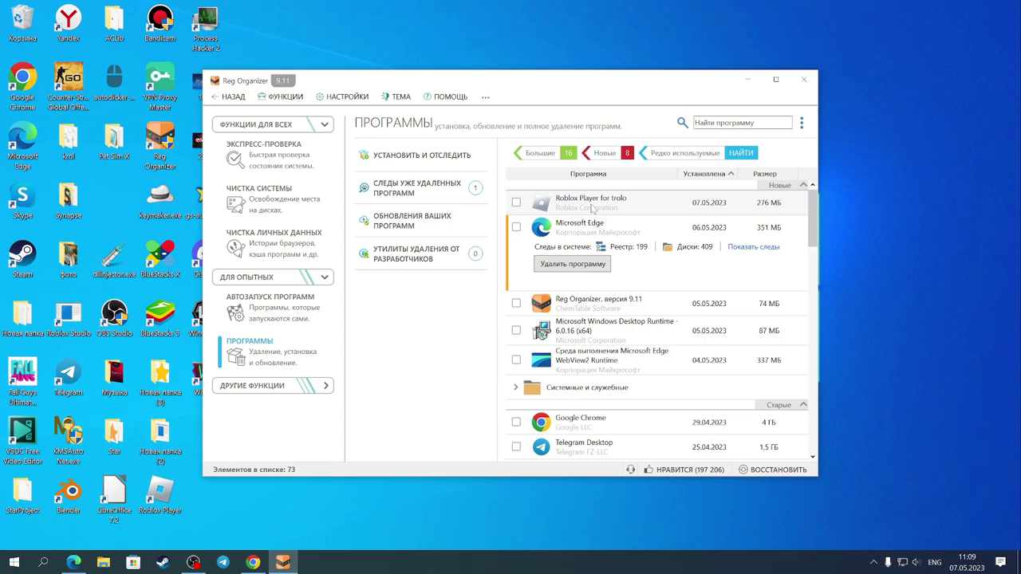
pyautogui.click(747, 80)
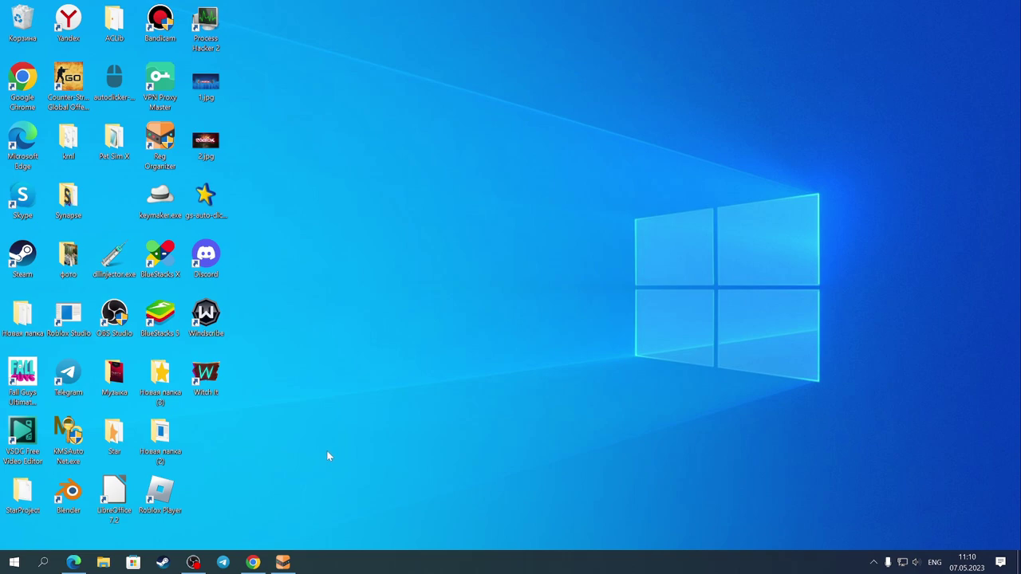
# - Open the file location of the Roblox Player desktop shortcut and run RobloxPlayerBeta.exe from that version folder
pyautogui.rightClick(167, 496)
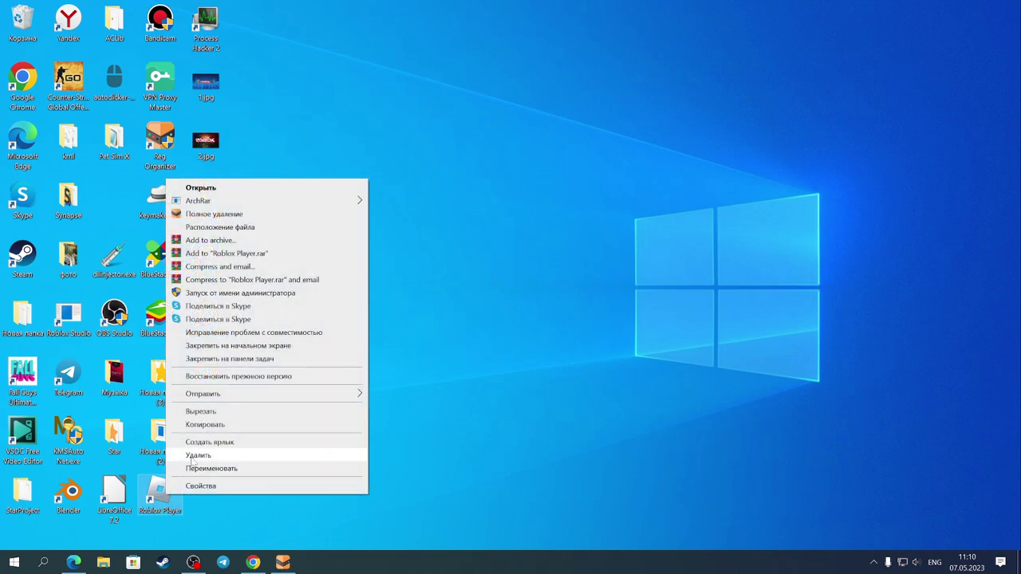
pyautogui.click(221, 227)
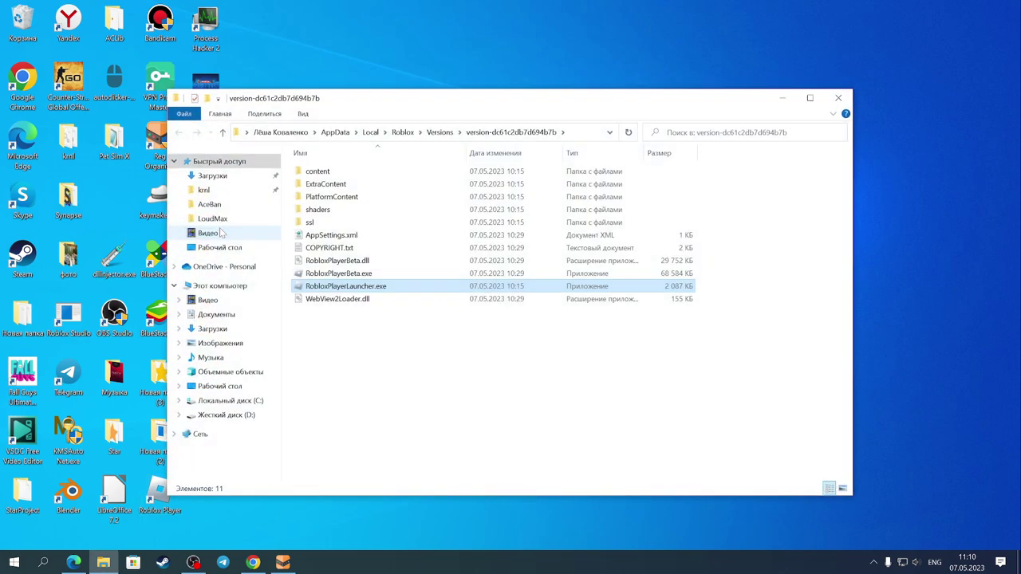
pyautogui.click(762, 257)
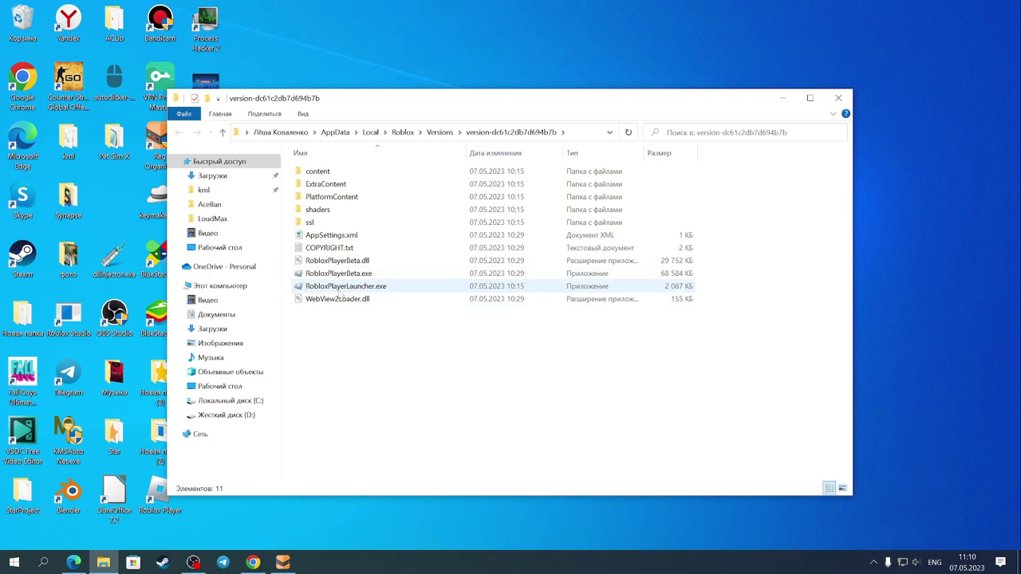
pyautogui.moveTo(336, 280)
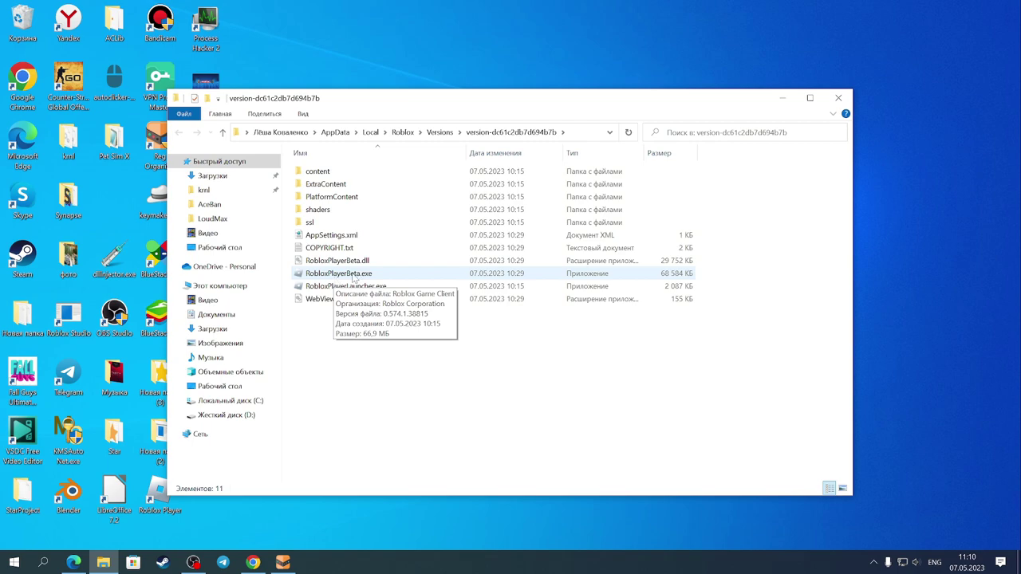
pyautogui.doubleClick(353, 275)
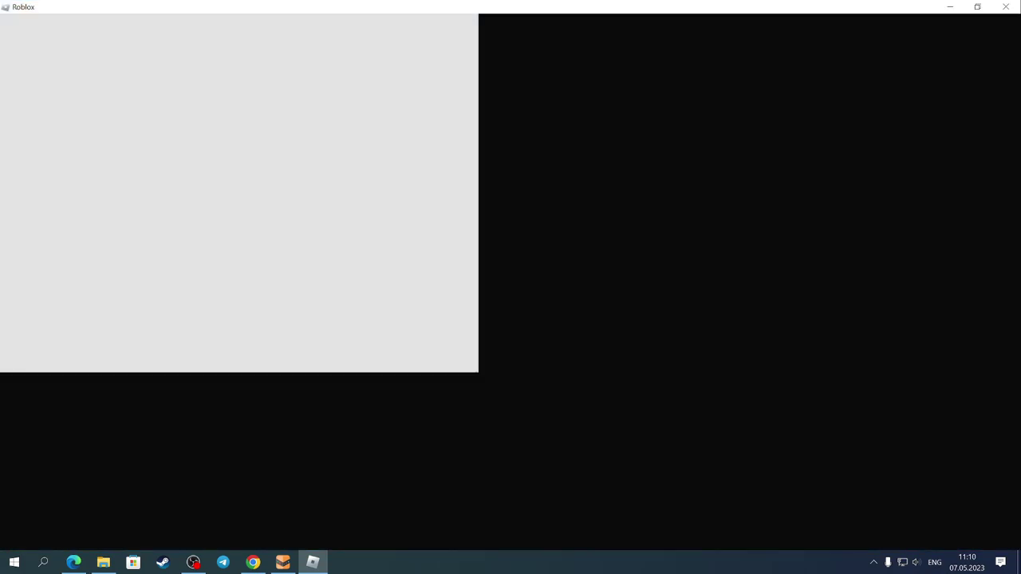
# - Browse the Roblox desktop app's home page, close the app, and minimize the version folder
pyautogui.scroll(-2, 263, 101)
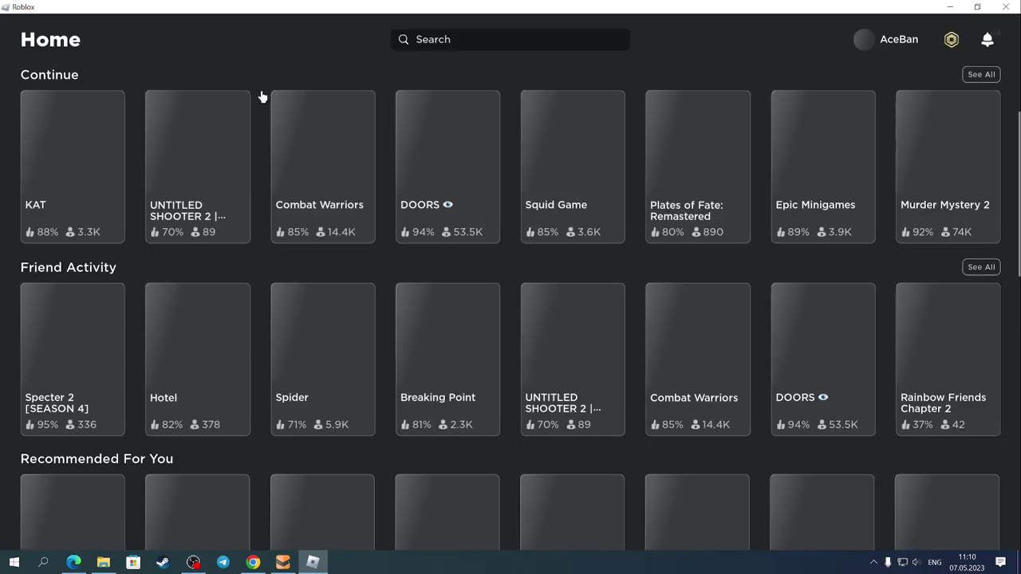
pyautogui.scroll(-2, 526, 294)
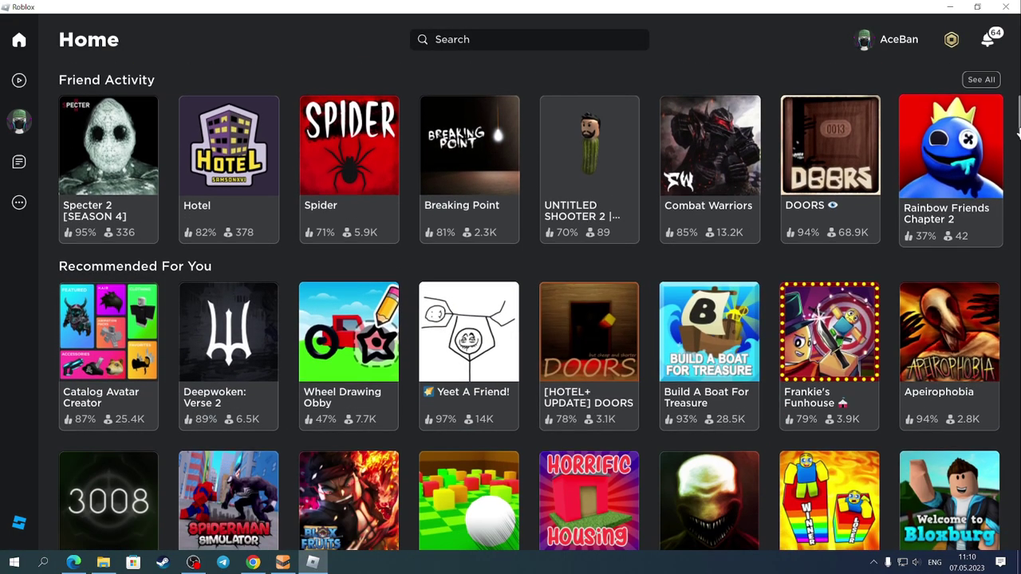
pyautogui.scroll(3, 537, 331)
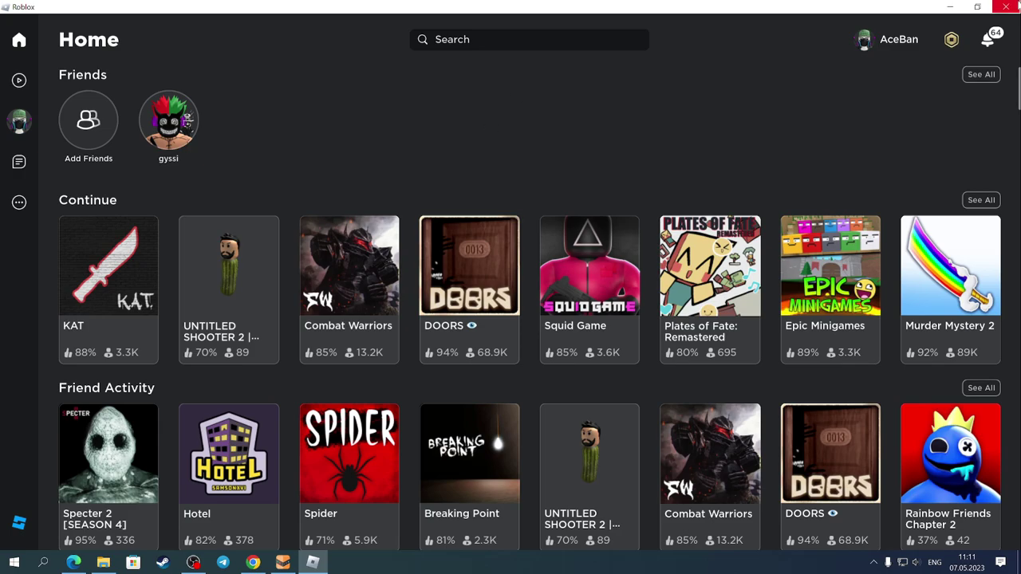
pyautogui.click(1006, 6)
pyautogui.click(780, 98)
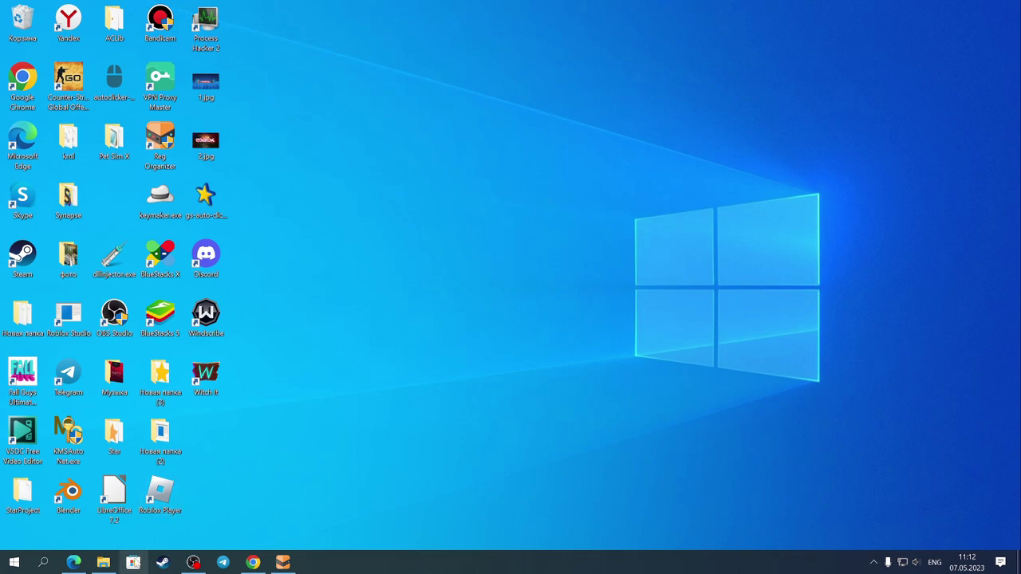
# - Search the Microsoft Store for "roblo", view the product page of the Roblox game, and minimize the store
pyautogui.click(134, 563)
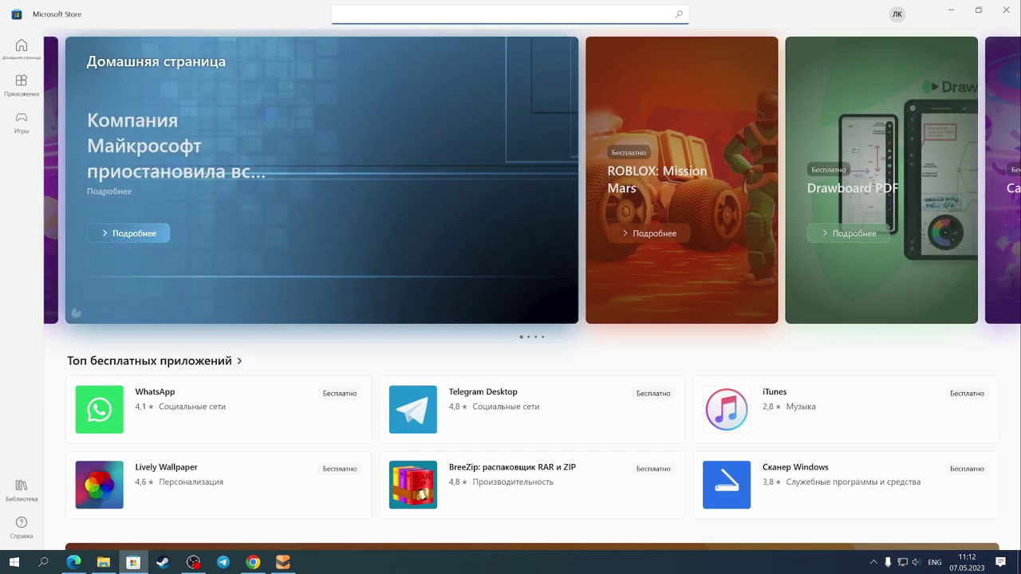
pyautogui.write('ro')
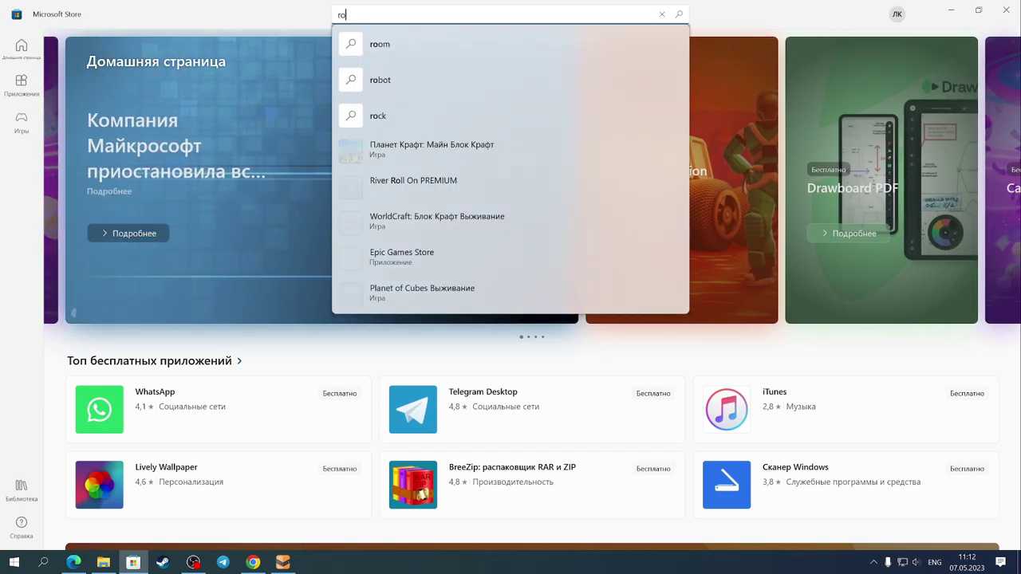
pyautogui.write('blo')
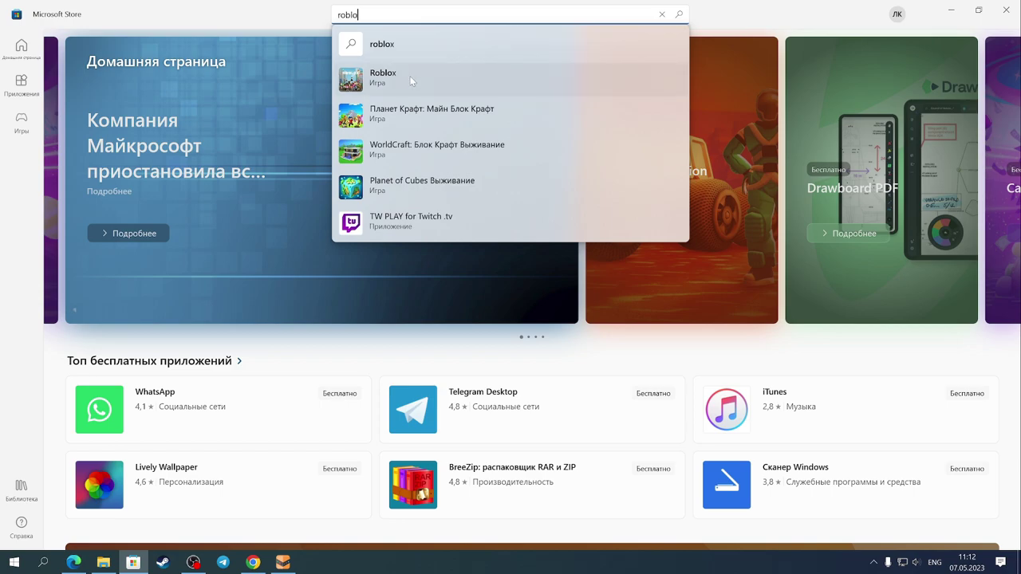
pyautogui.click(410, 75)
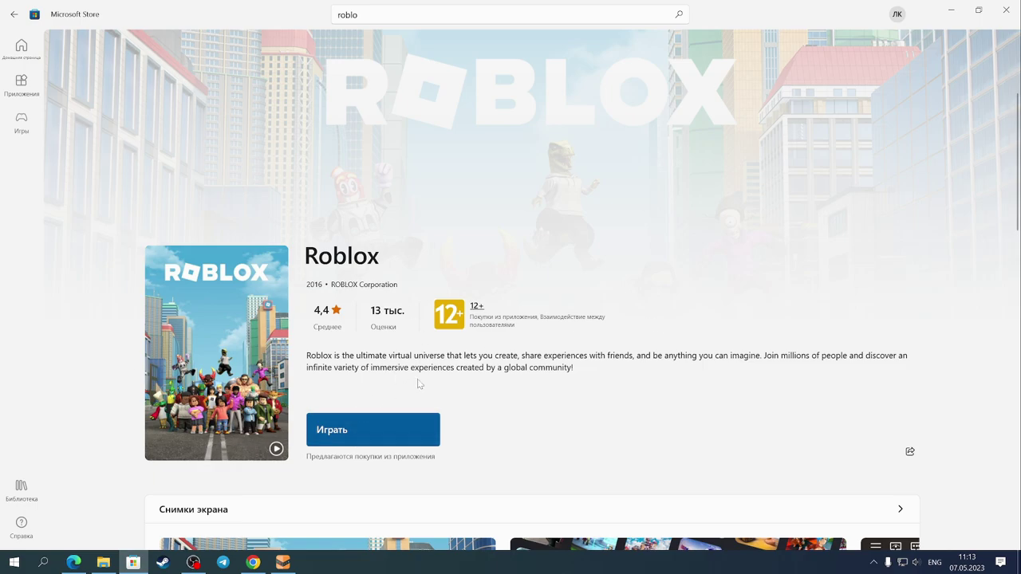
pyautogui.click(951, 10)
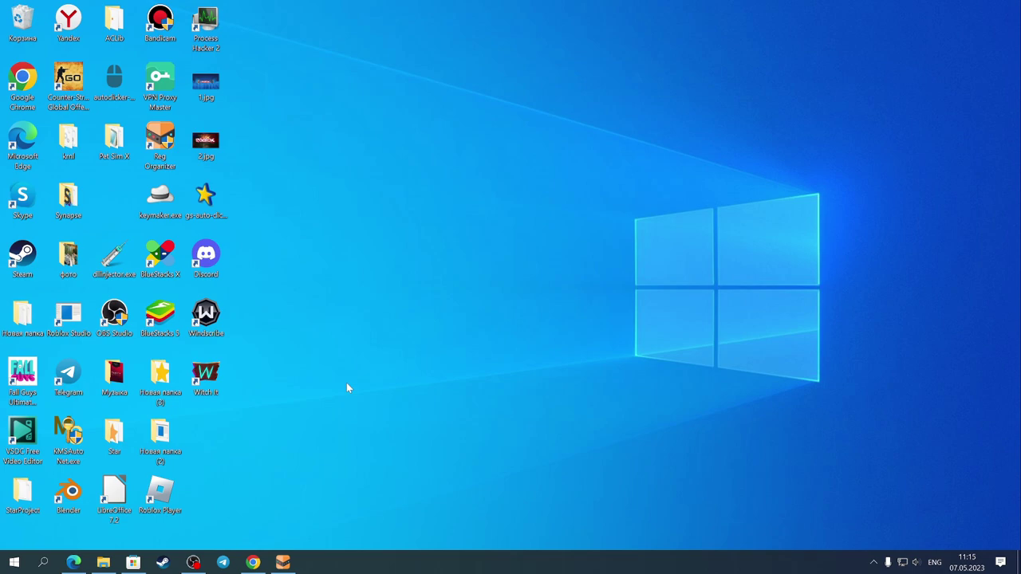
# - Open the file location of the Roblox Player desktop shortcut, select RobloxPlayerBeta.exe in the version folder, and minimize the folder
pyautogui.rightClick(149, 508)
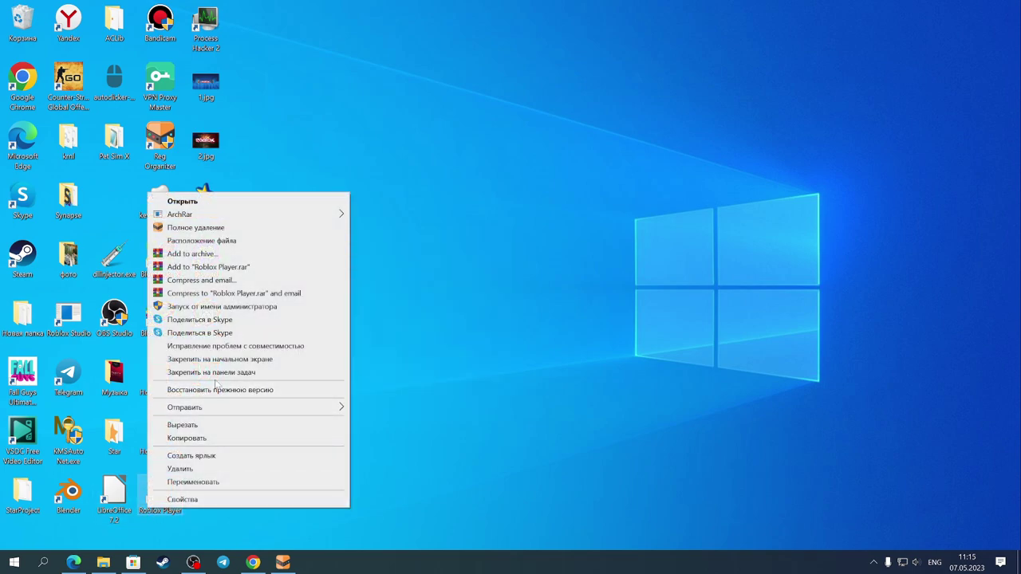
pyautogui.click(184, 240)
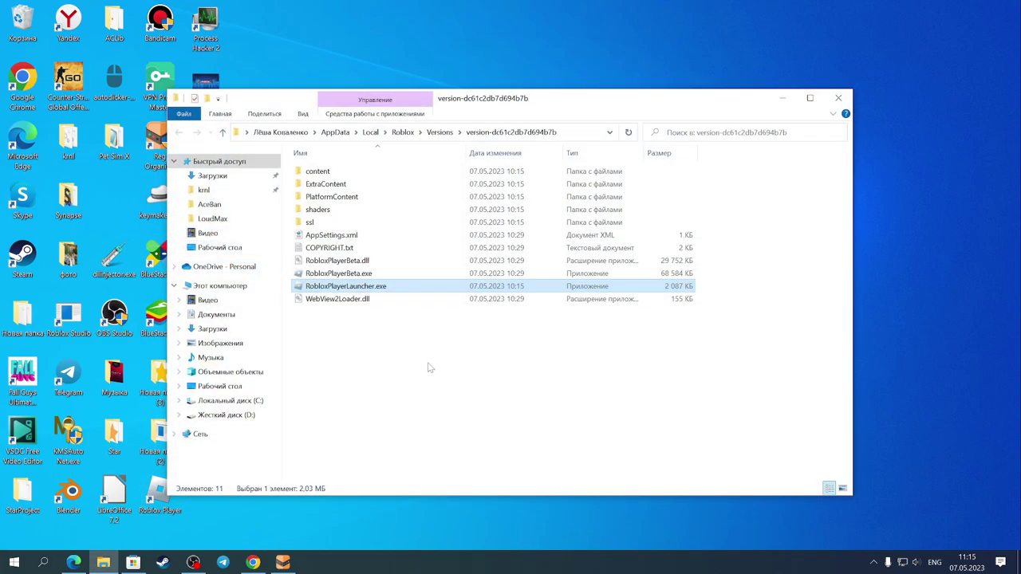
pyautogui.click(343, 274)
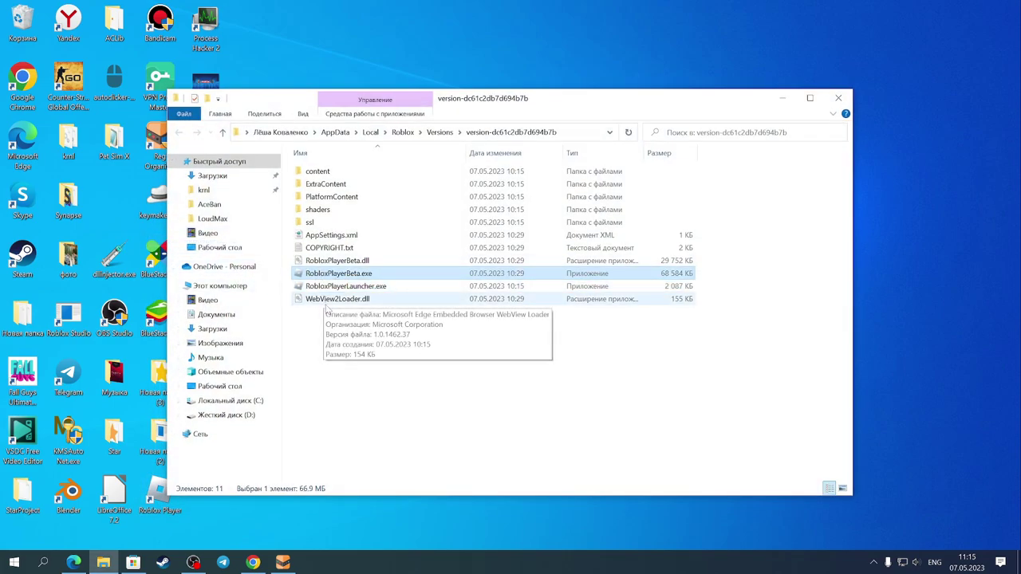
pyautogui.click(783, 97)
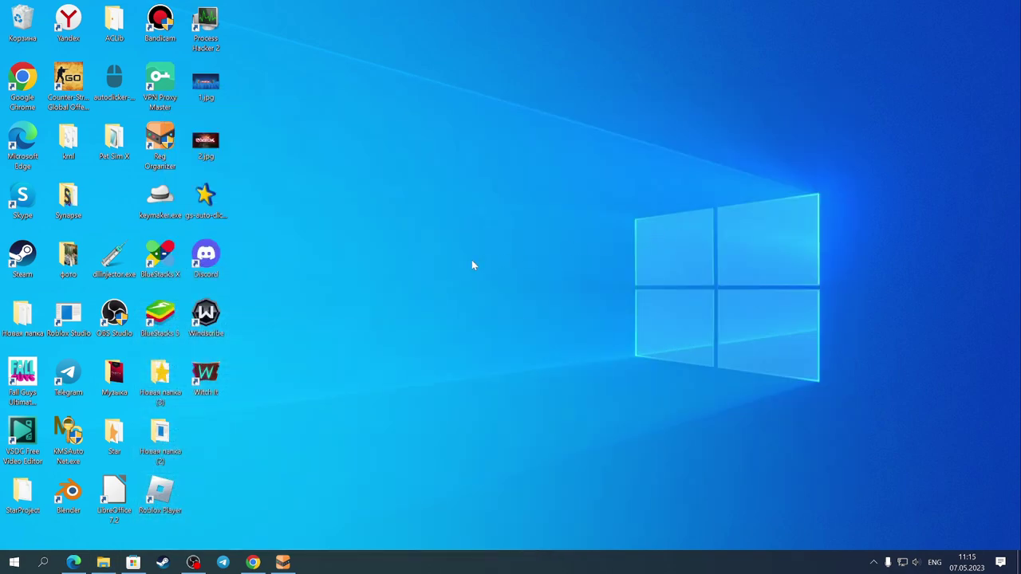